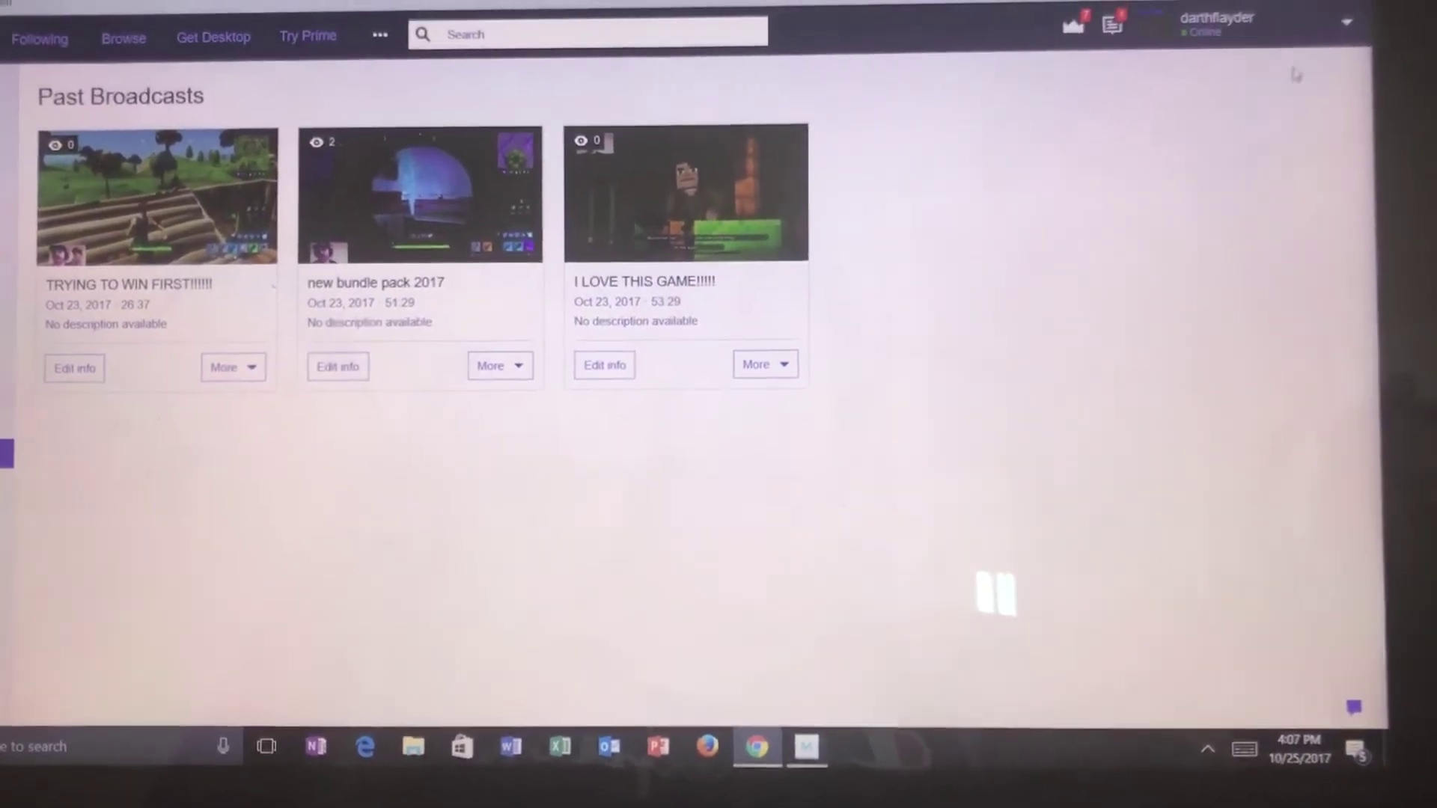
Open the Twitch account menu to reach the channel Dashboard.
{"action": "left_click", "coordinate": [1301, 31]}
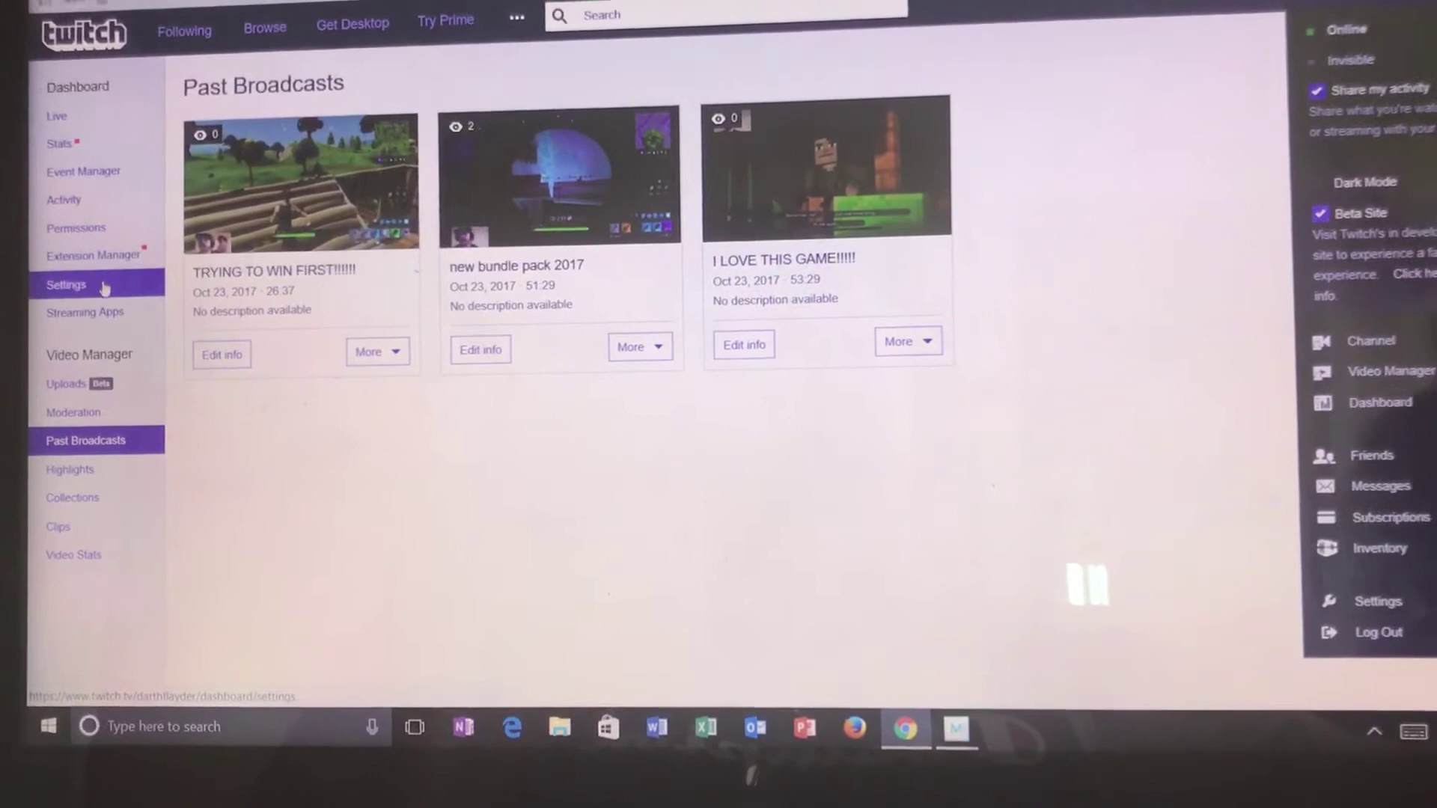
Open the dashboard Settings page to confirm Store Past Broadcasts is enabled.
{"action": "left_click", "coordinate": [101, 282]}
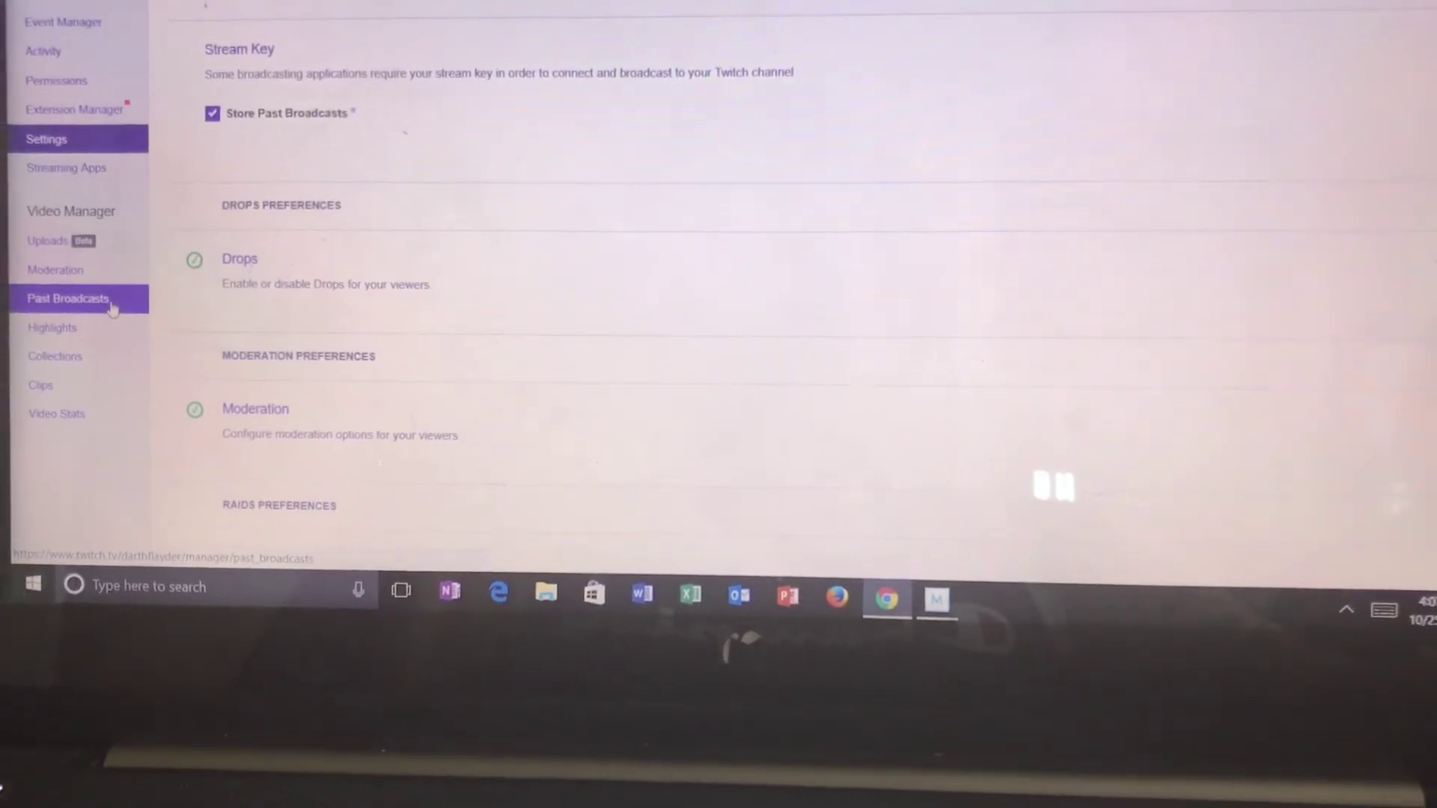
Return to Past Broadcasts, check a video's More menu offers Download, then close it.
{"action": "left_click", "coordinate": [113, 306]}
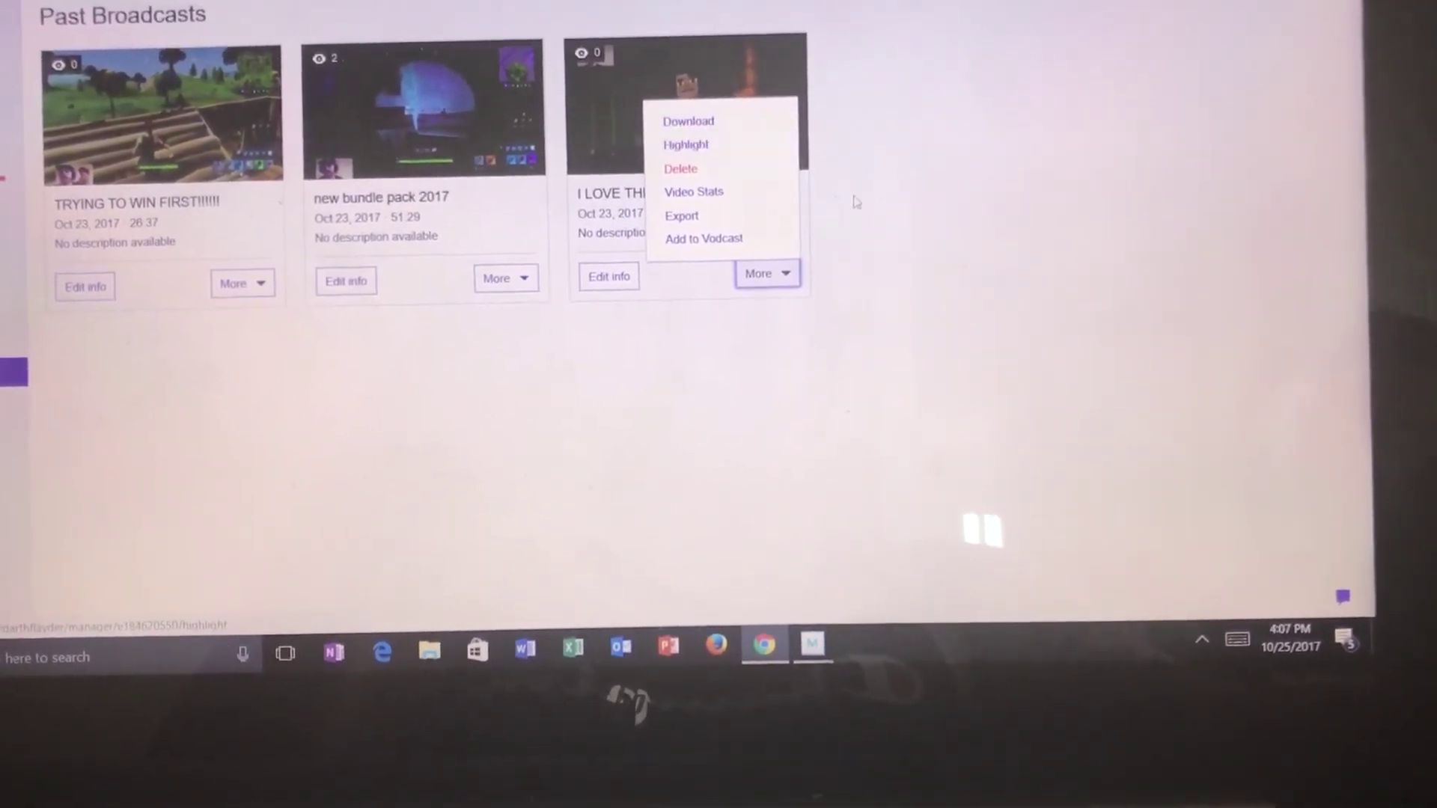
{"action": "left_click", "coordinate": [940, 258]}
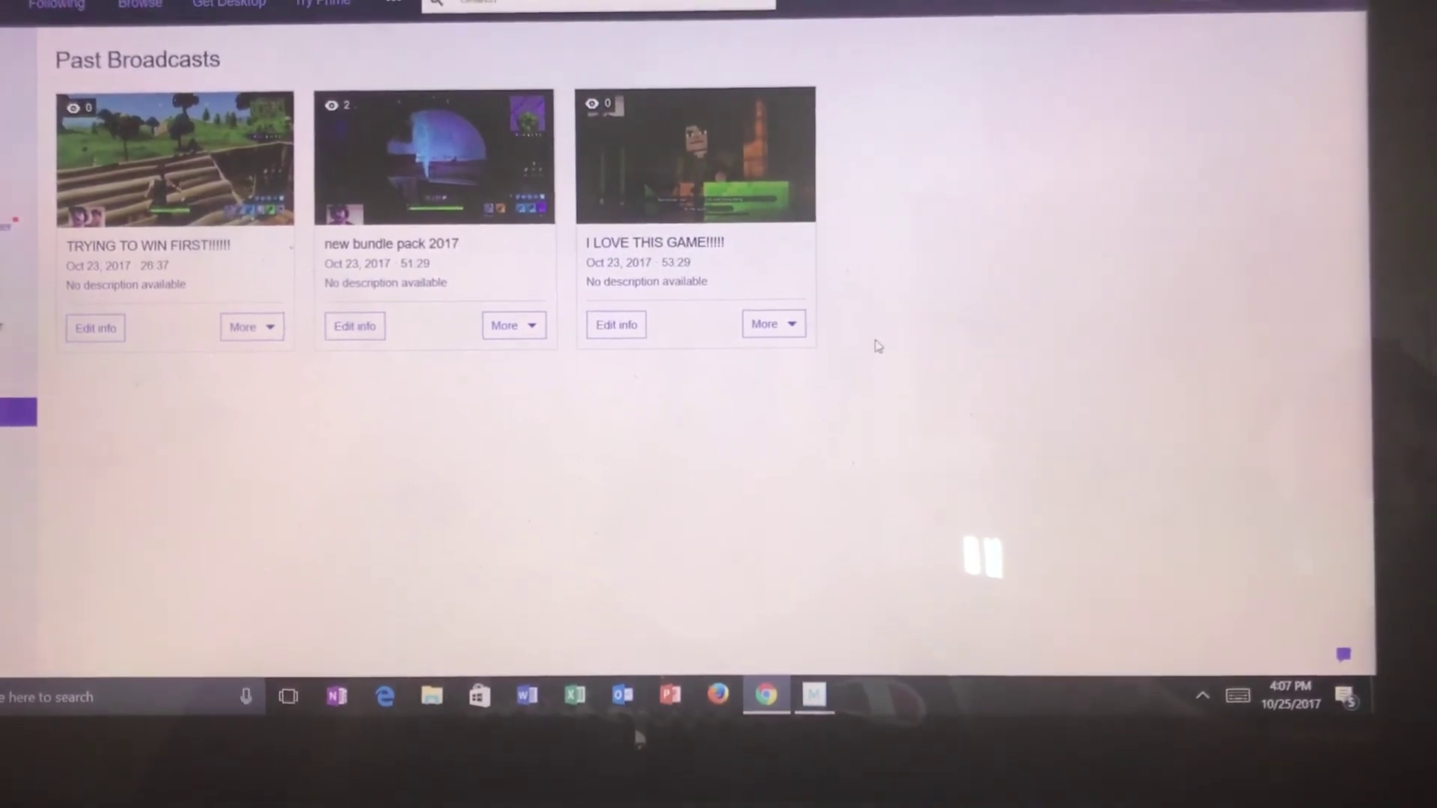